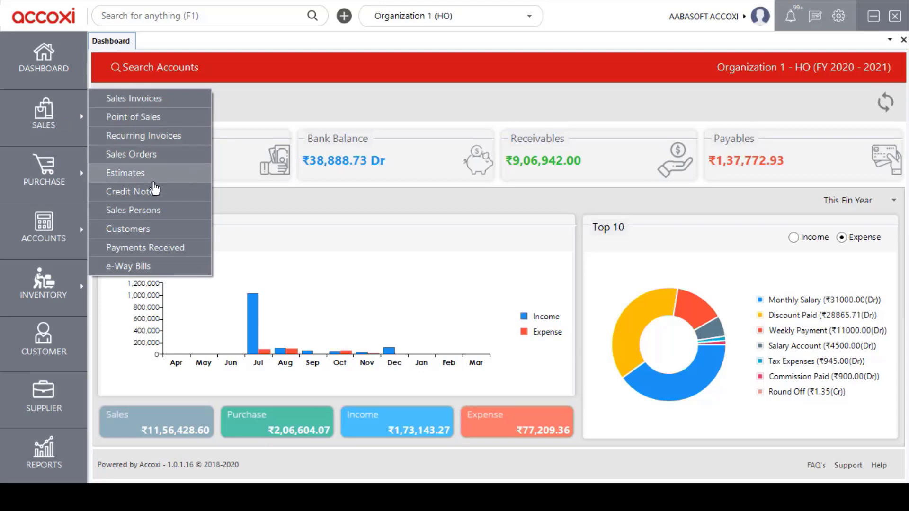
# - Open the Credit Note Search list of 16 notes and bring up the options for credit note 14
pyautogui.click(179, 193)
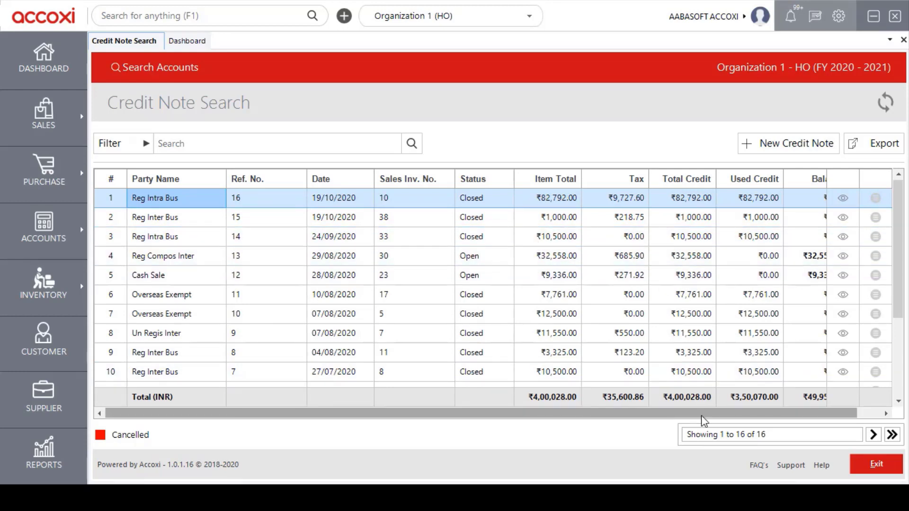
pyautogui.moveTo(723, 414); pyautogui.dragTo(744, 417)
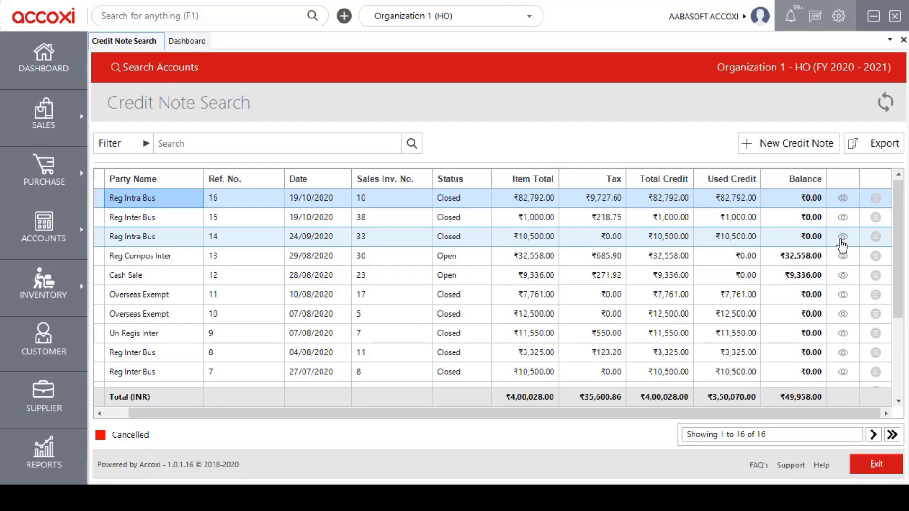
pyautogui.click(874, 241)
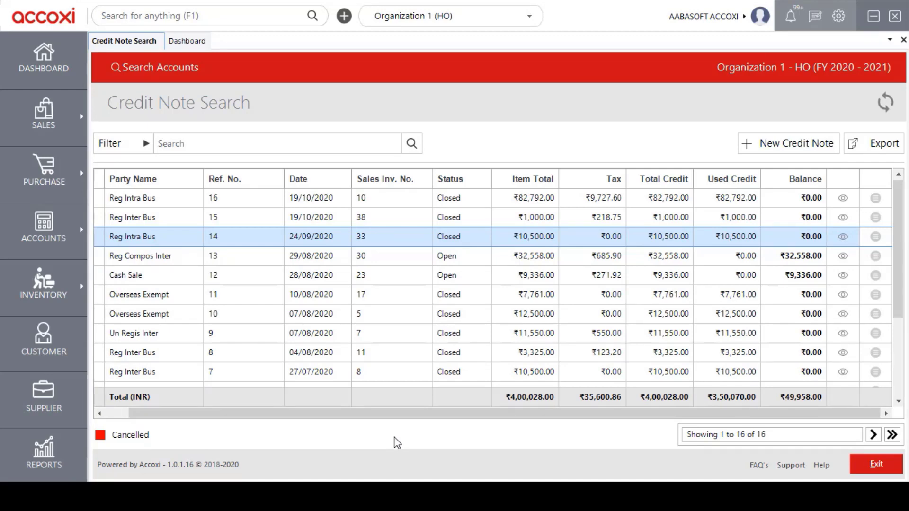
pyautogui.click(143, 145)
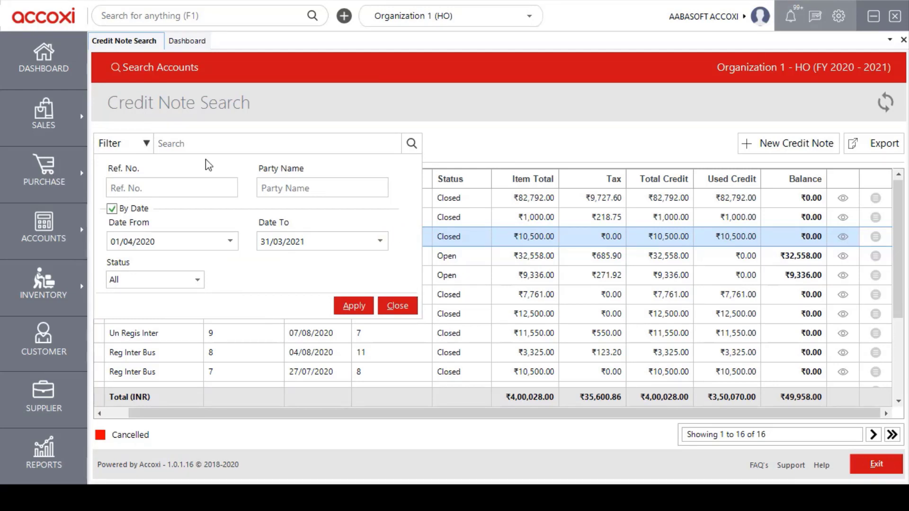
pyautogui.click(152, 188)
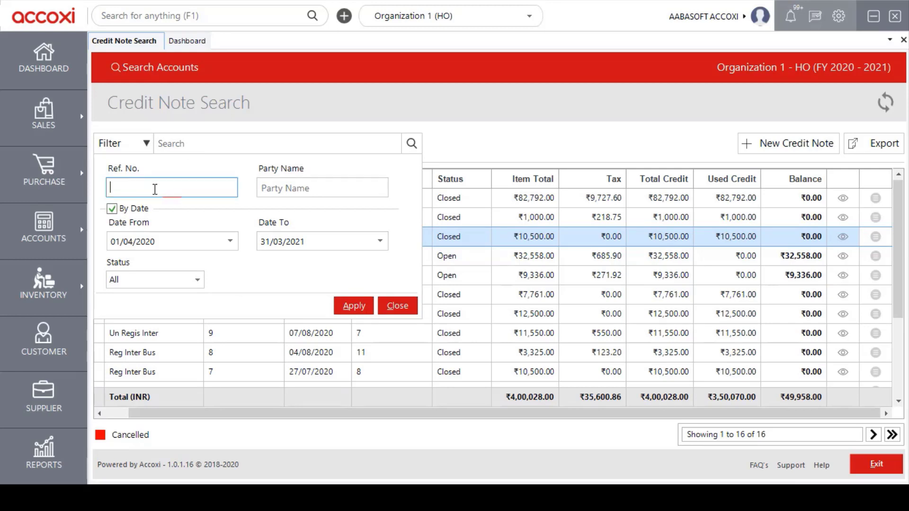
pyautogui.click(283, 186)
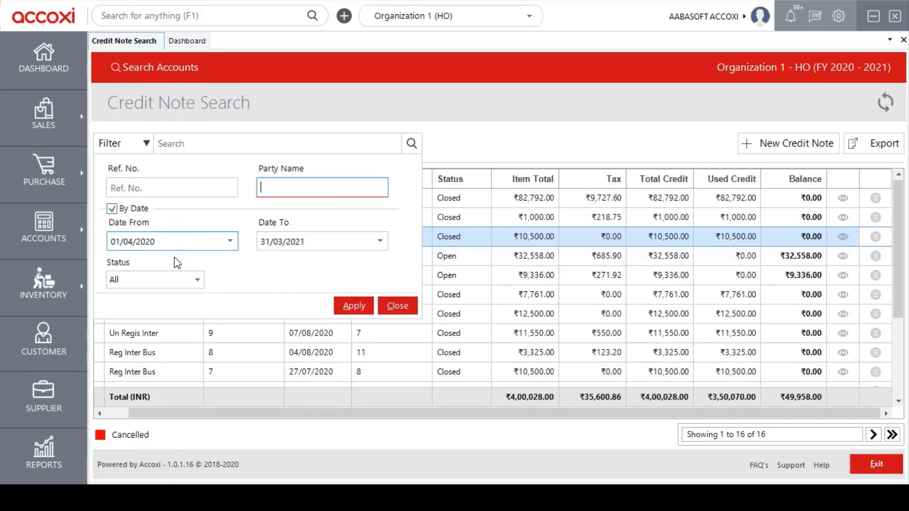
pyautogui.click(198, 280)
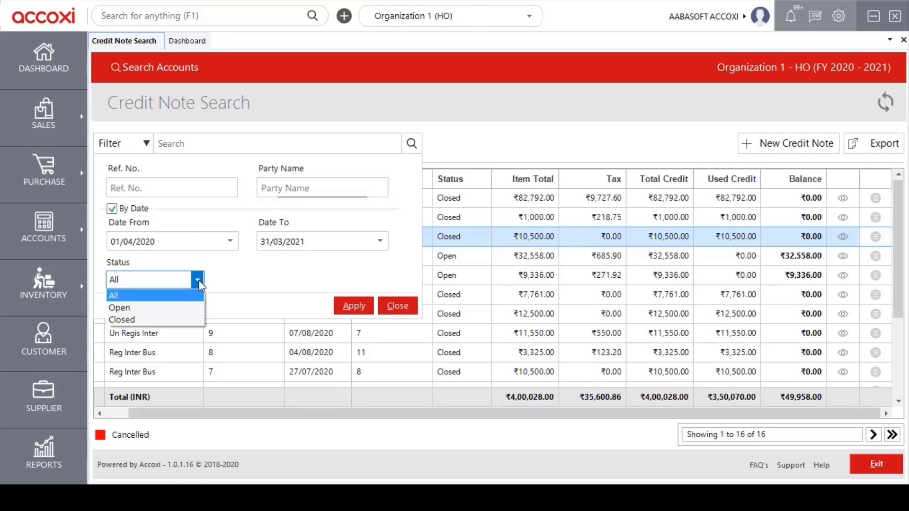
pyautogui.click(197, 281)
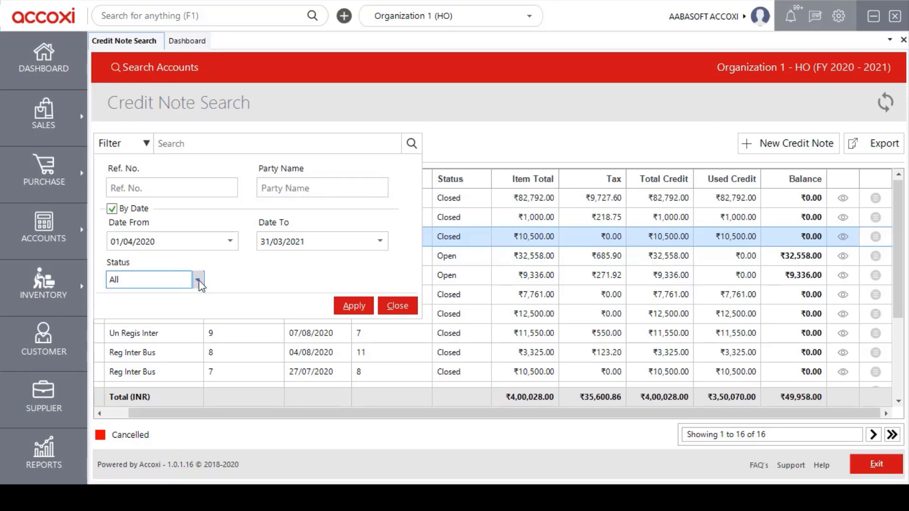
pyautogui.click(198, 280)
pyautogui.click(197, 280)
pyautogui.click(110, 145)
pyautogui.click(205, 147)
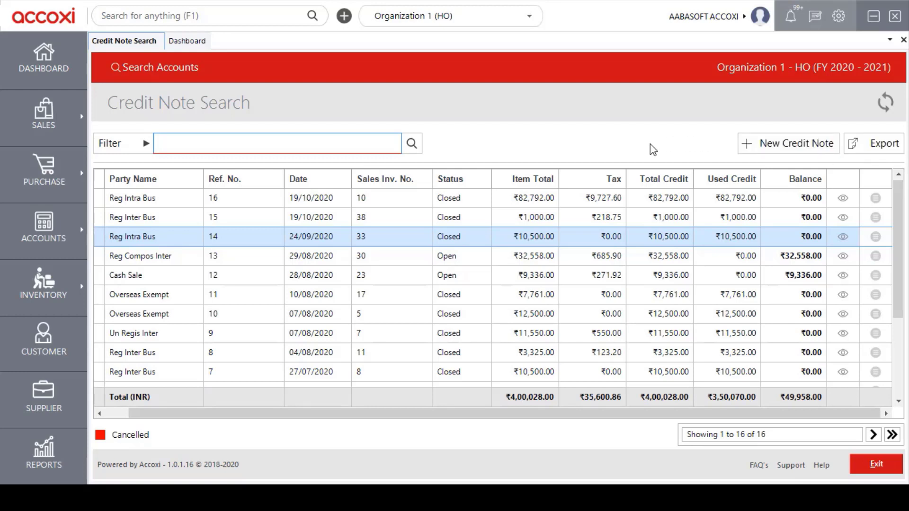
# - Start a new credit note, numbered 17 and dated 28/12/2020
pyautogui.click(803, 147)
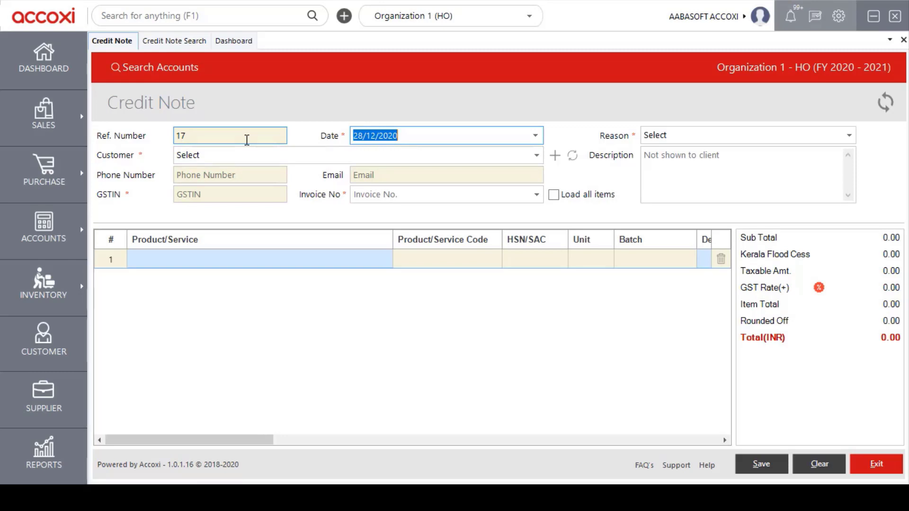
# - Keep the date 28/12/2020 and choose Reg Compos Inter as the credit note's customer
pyautogui.click(540, 135)
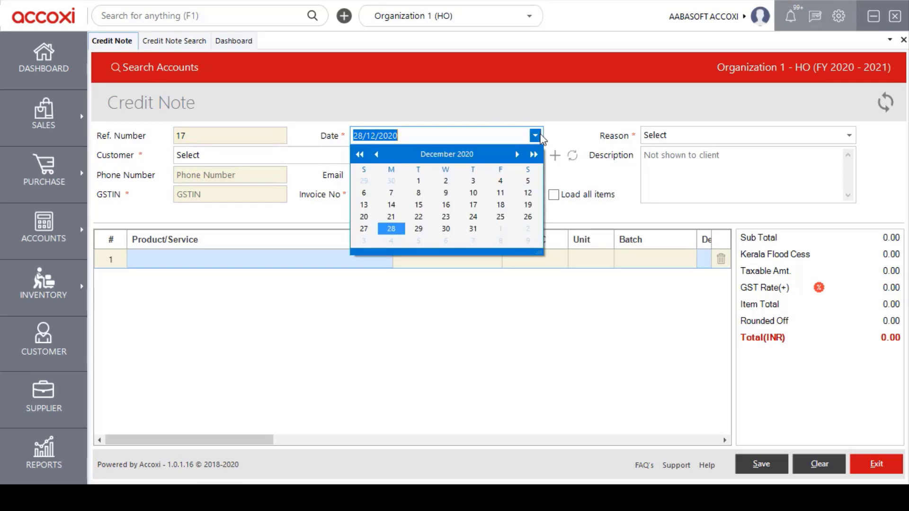
pyautogui.click(535, 135)
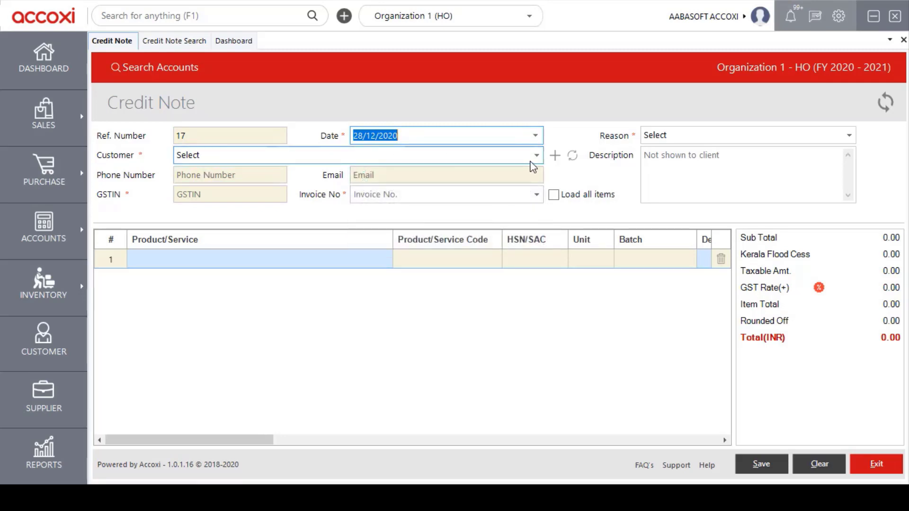
pyautogui.click(535, 158)
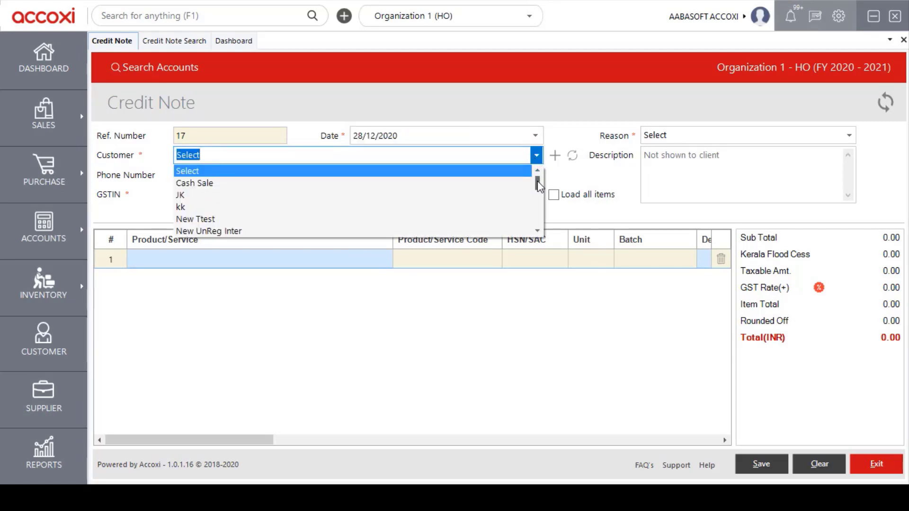
pyautogui.moveTo(538, 181); pyautogui.dragTo(539, 175)
pyautogui.click(539, 152)
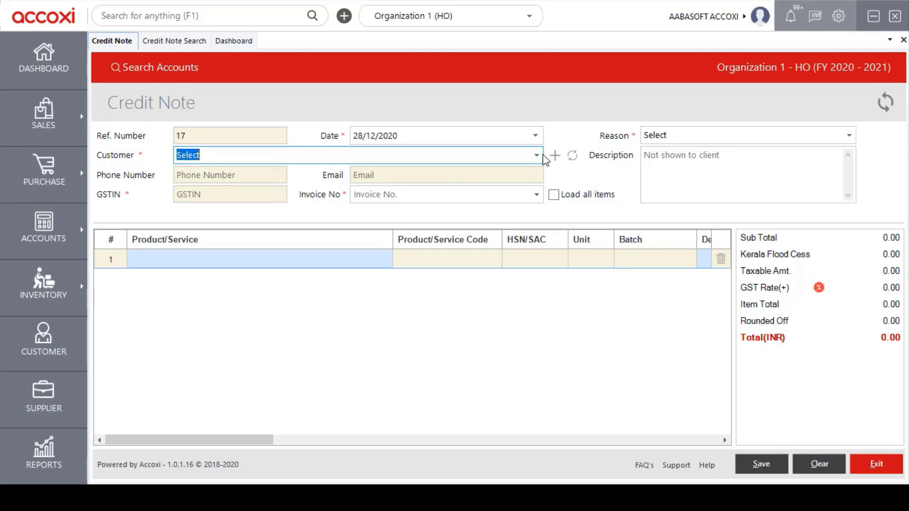
pyautogui.click(537, 155)
pyautogui.scroll(-3, 300, 197)
pyautogui.click(262, 196)
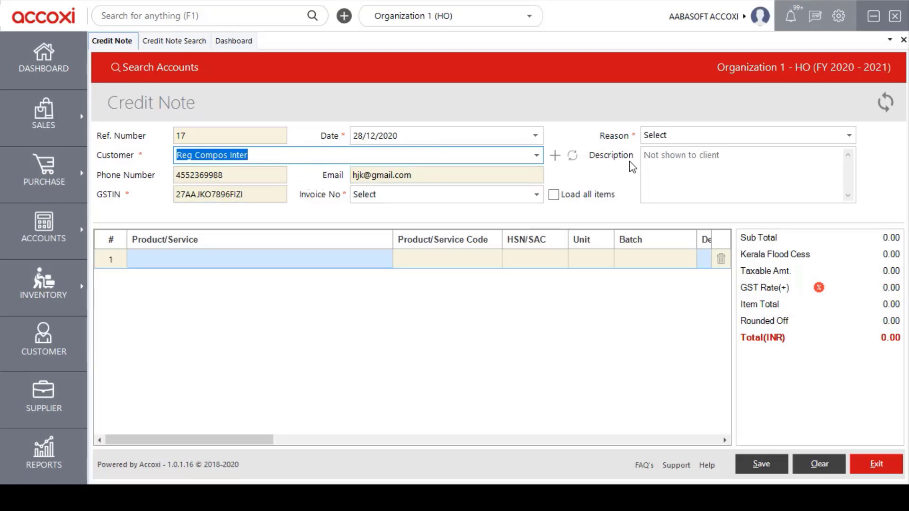
# - Link invoice 59 and load its D Non item, giving a ₹350.00 total
pyautogui.click(534, 196)
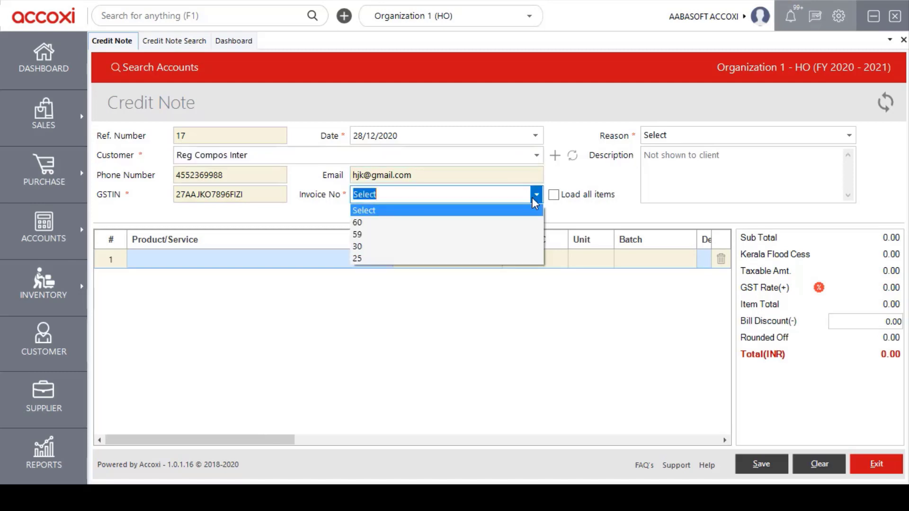
pyautogui.click(442, 238)
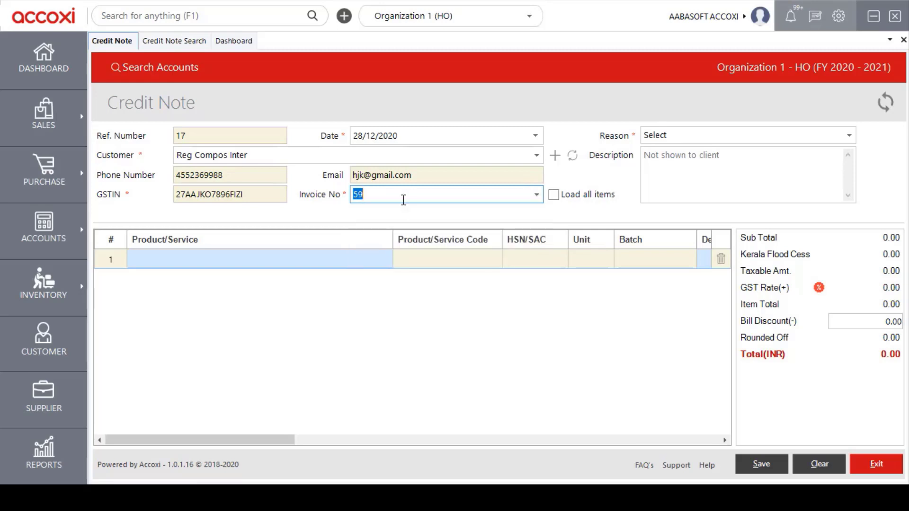
pyautogui.click(554, 195)
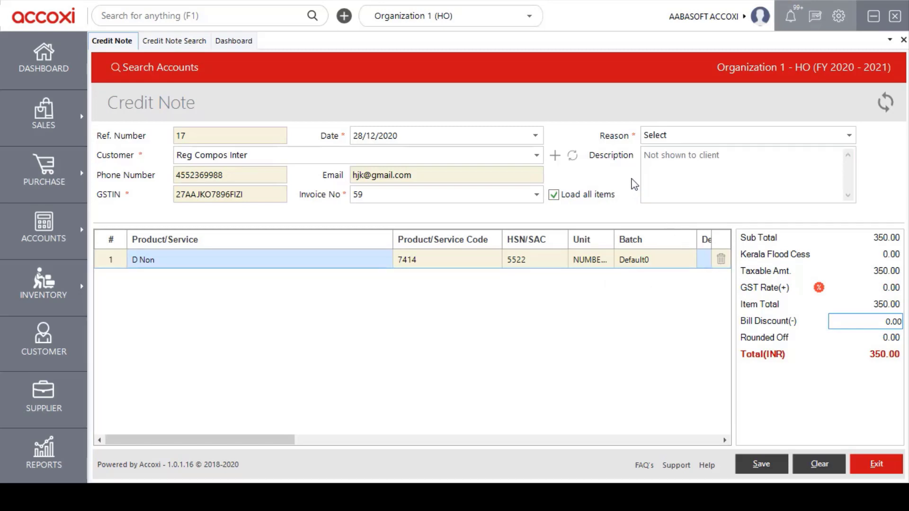
# - Set the reason to Sales Return, leave the description blank, and save the credit note
pyautogui.click(850, 136)
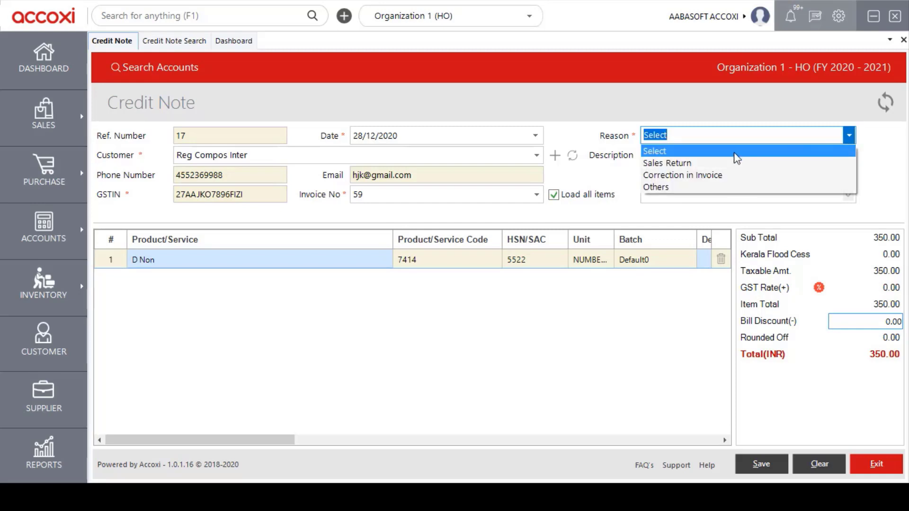
pyautogui.click(667, 164)
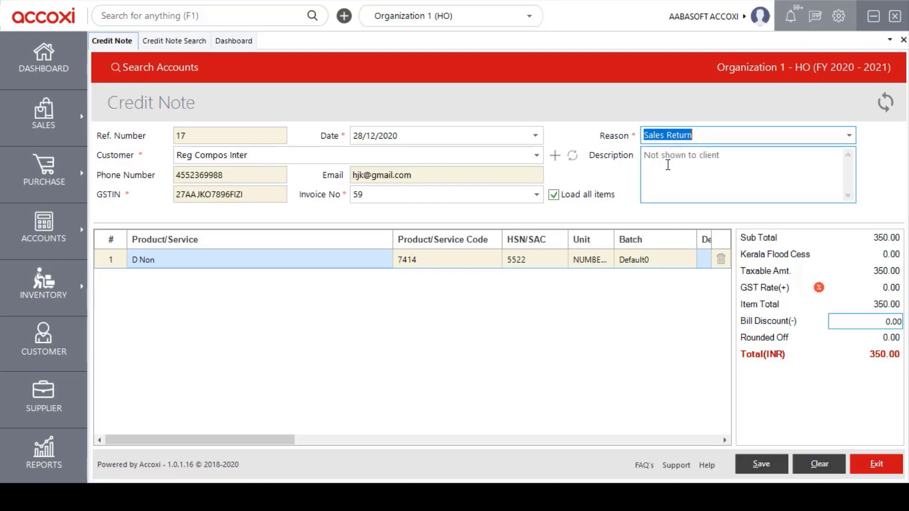
pyautogui.click(667, 165)
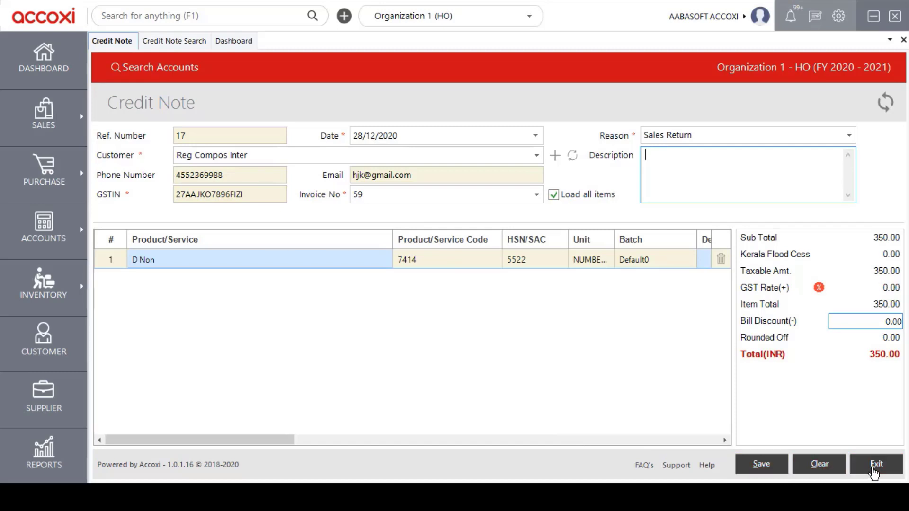
pyautogui.click(762, 465)
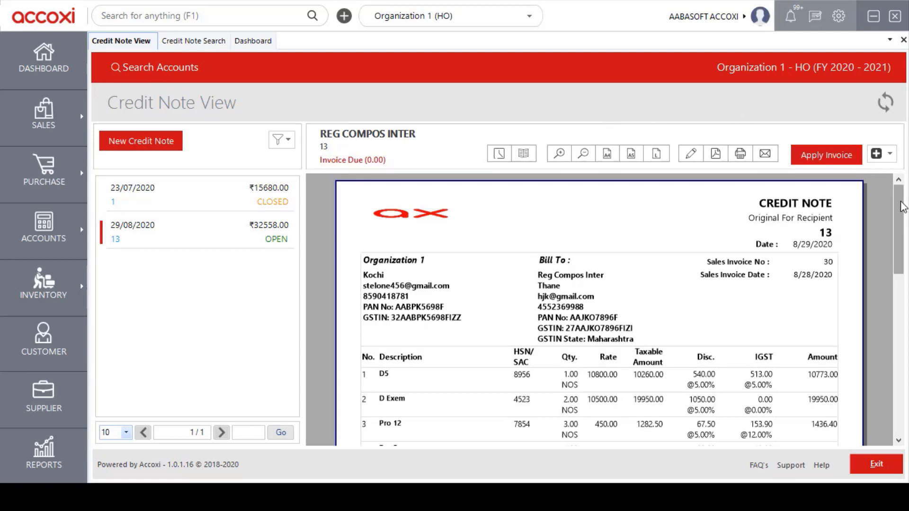
pyautogui.moveTo(901, 206)
pyautogui.mouseDown()
pyautogui.moveTo(900, 330)
pyautogui.moveTo(899, 195)
pyautogui.mouseUp()
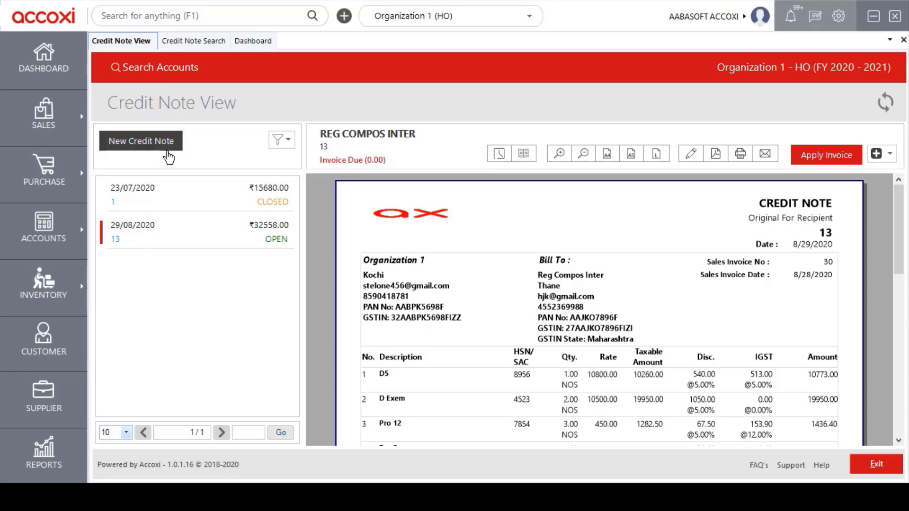
# - Look at the credit note status filter options, then dismiss them without changing anything
pyautogui.click(286, 151)
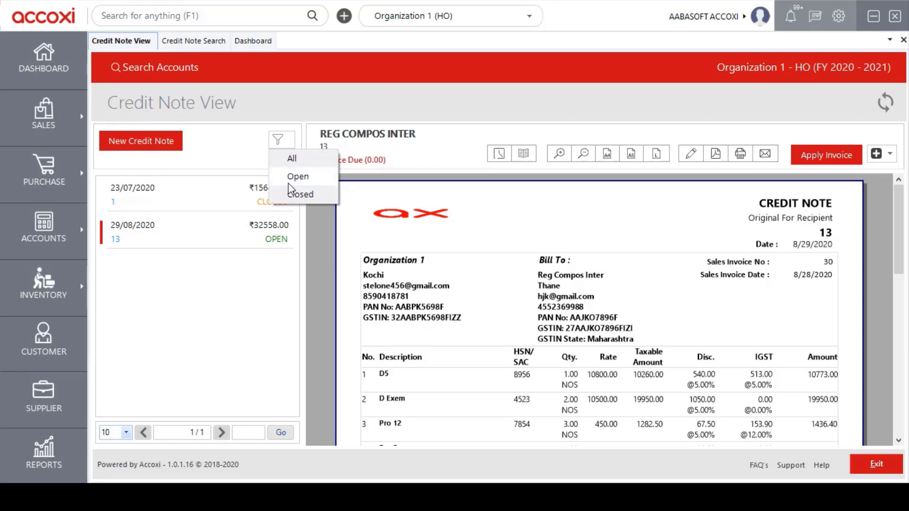
pyautogui.click(278, 140)
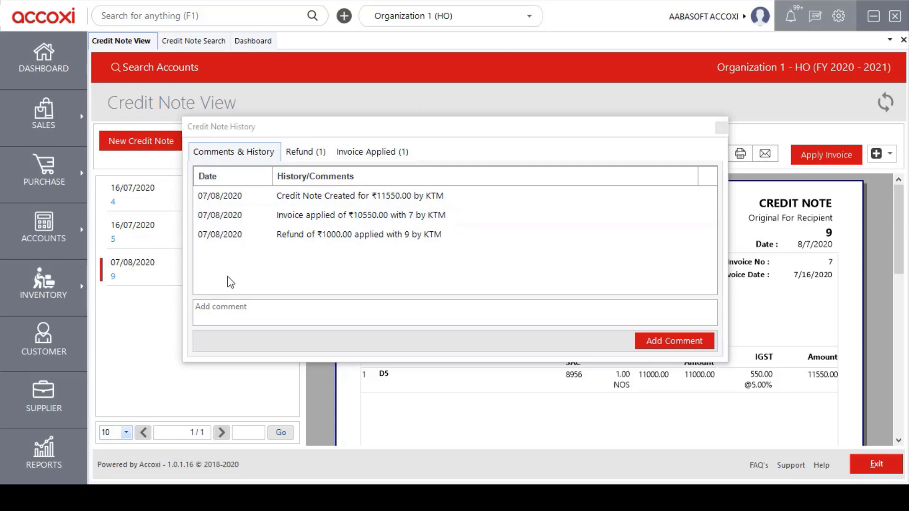
# - In credit note 9's history, view its 1,000.00 refund and the invoices it was applied to
pyautogui.click(235, 310)
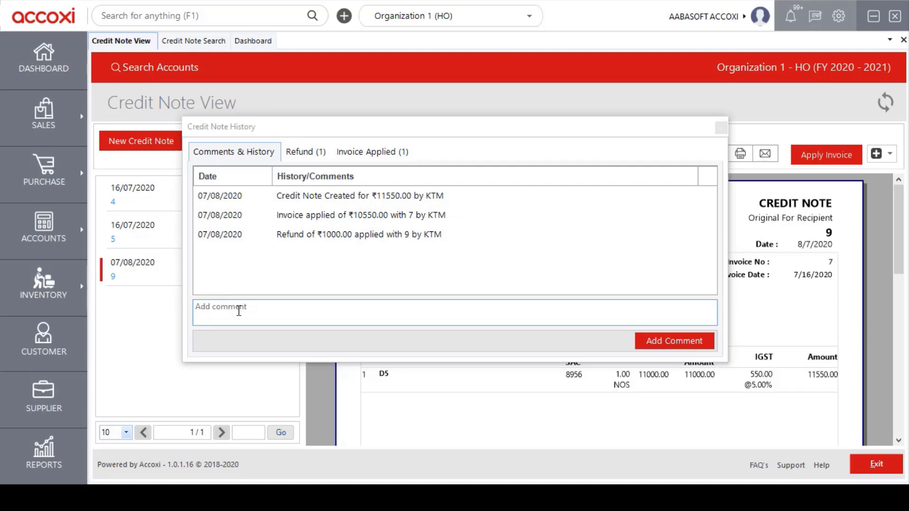
pyautogui.click(294, 273)
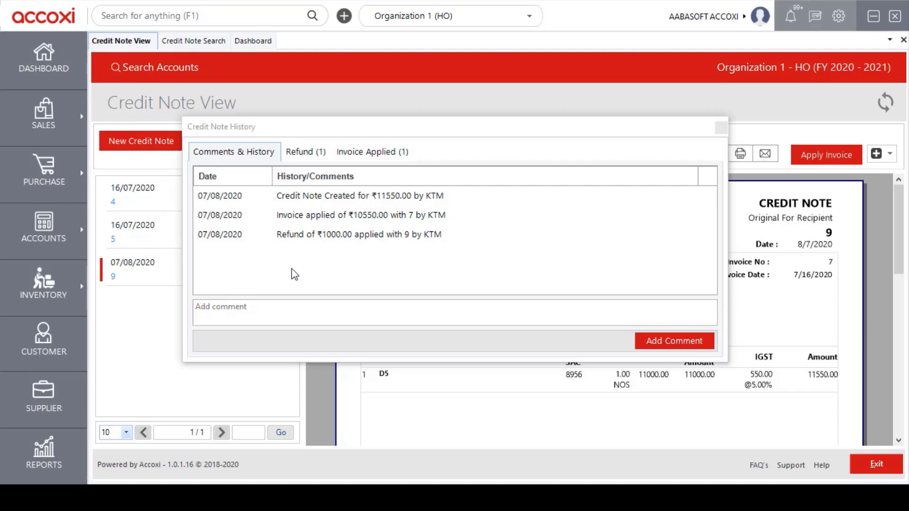
pyautogui.click(302, 152)
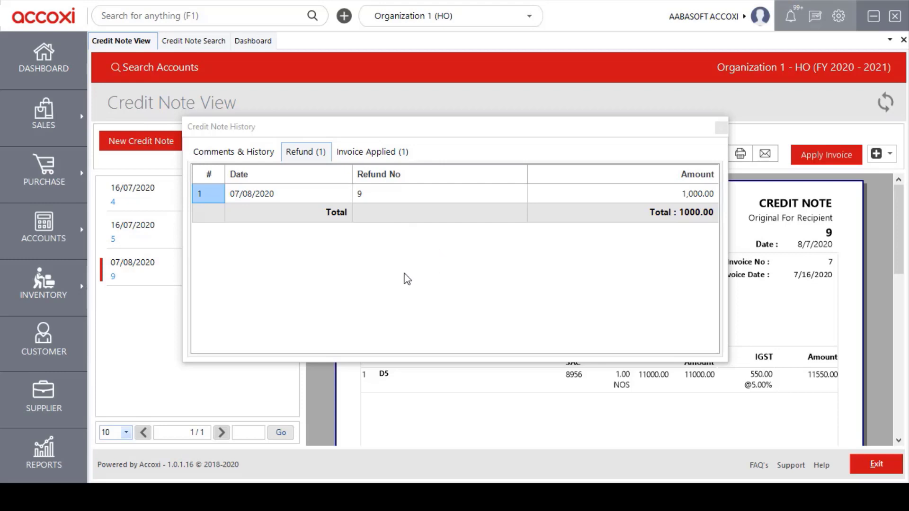
pyautogui.click(360, 156)
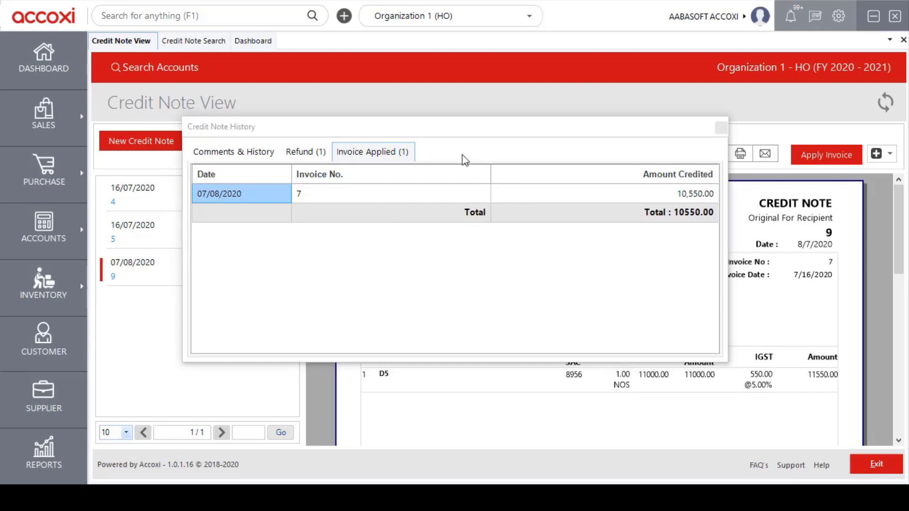
# - Check credit note 9's journal: Sales Return 11,000.00, IGST Input 550.00, customer credited 11,550.00
pyautogui.click(720, 128)
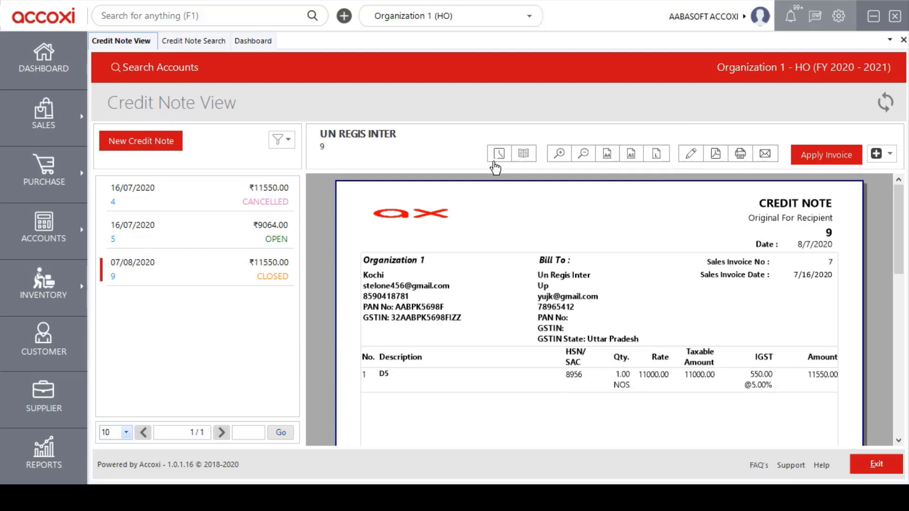
pyautogui.click(523, 166)
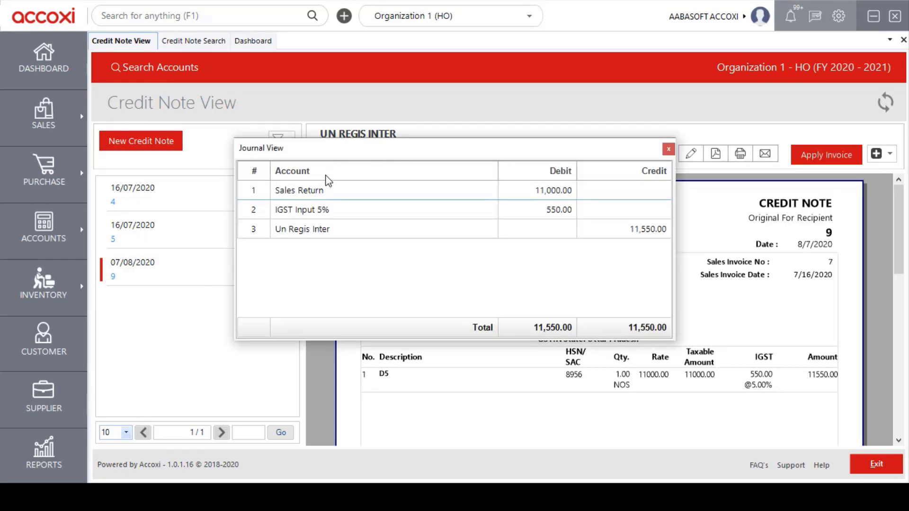
pyautogui.click(668, 149)
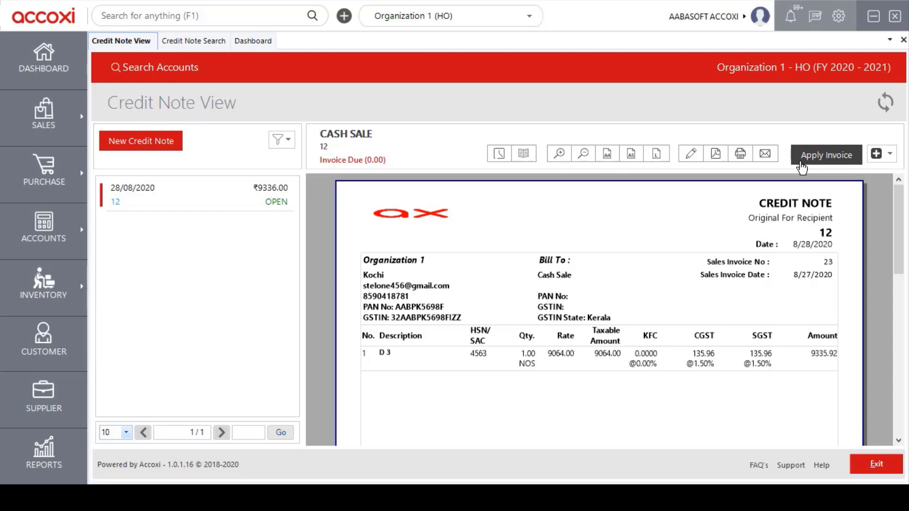
pyautogui.click(887, 162)
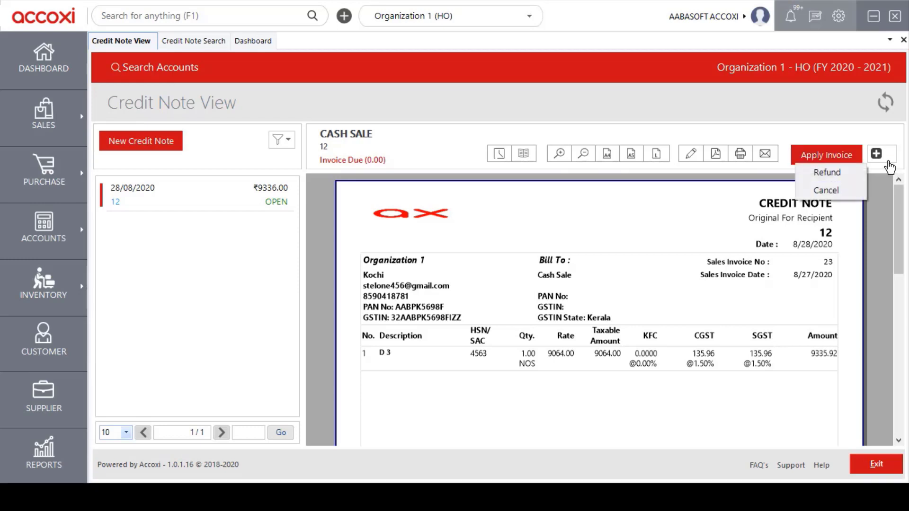
pyautogui.click(854, 175)
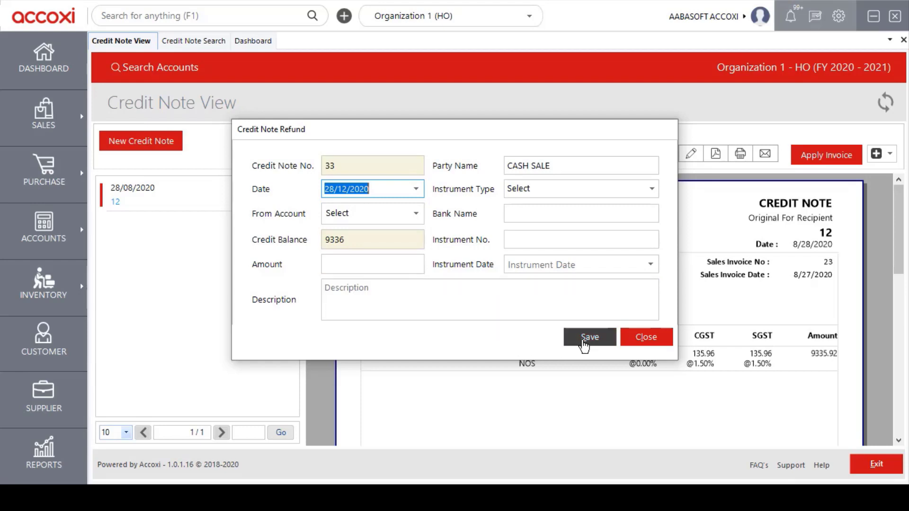
pyautogui.click(636, 341)
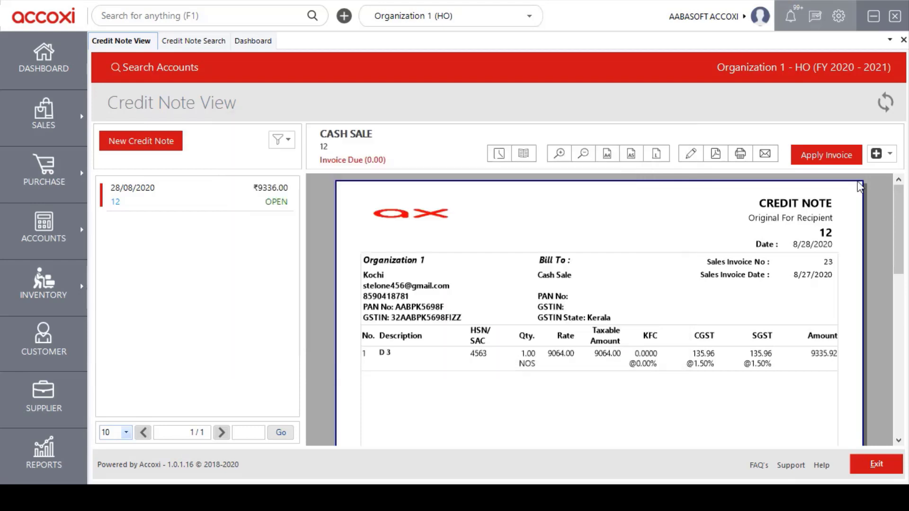
# - Abandon cancelling Cash Sale credit note 12, leaving it Open, and exit to the Credit Note Search list
pyautogui.click(889, 154)
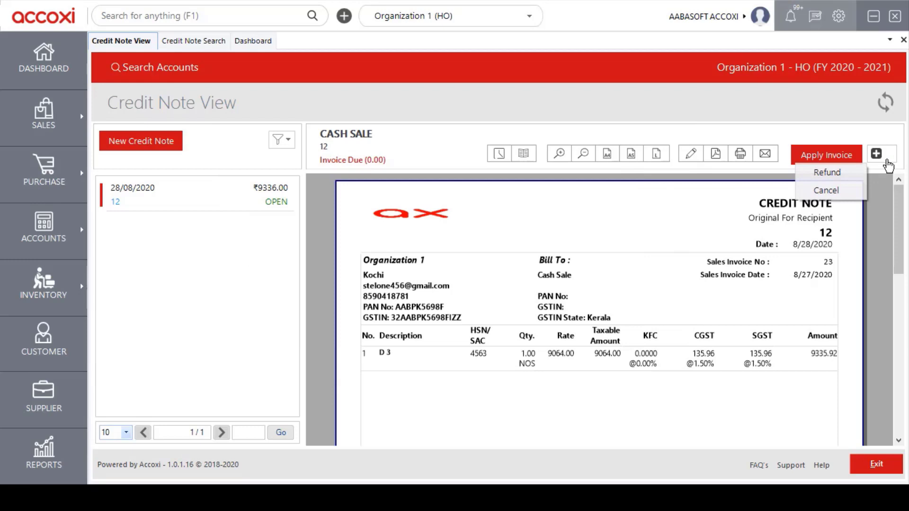
pyautogui.click(838, 192)
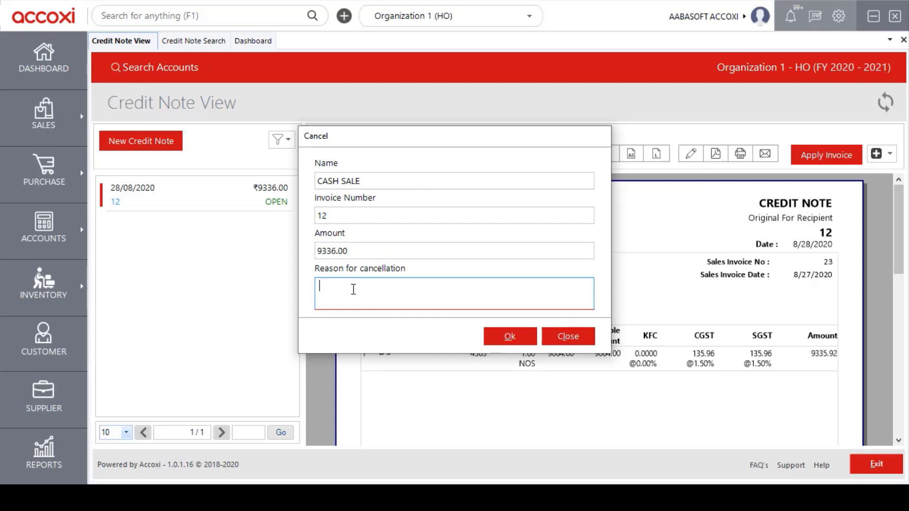
pyautogui.click(594, 338)
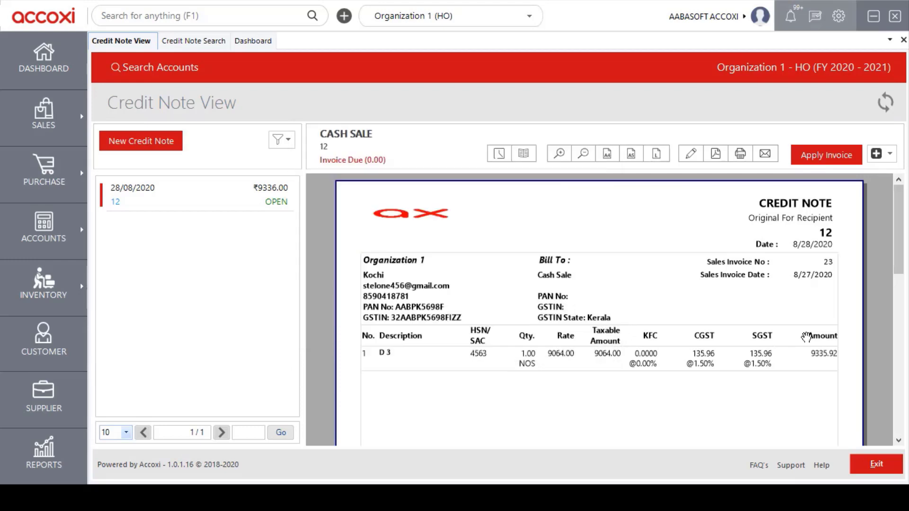
pyautogui.click(864, 465)
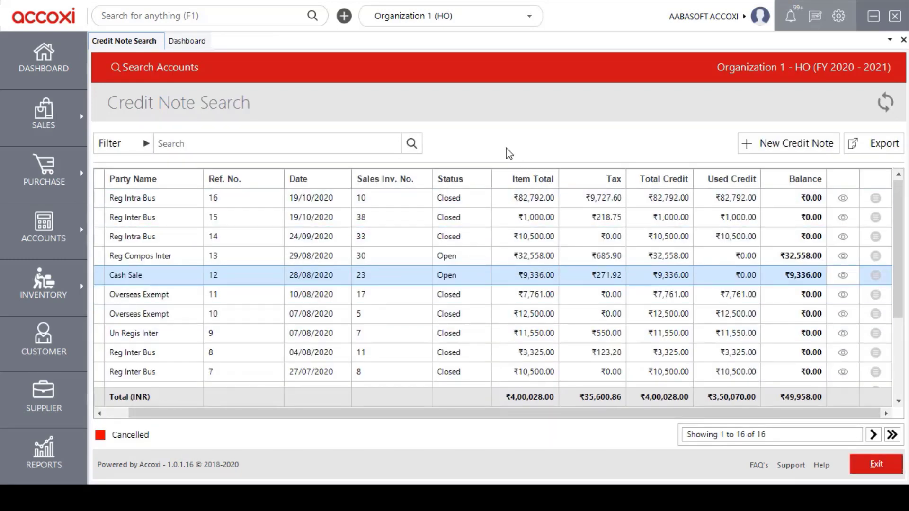